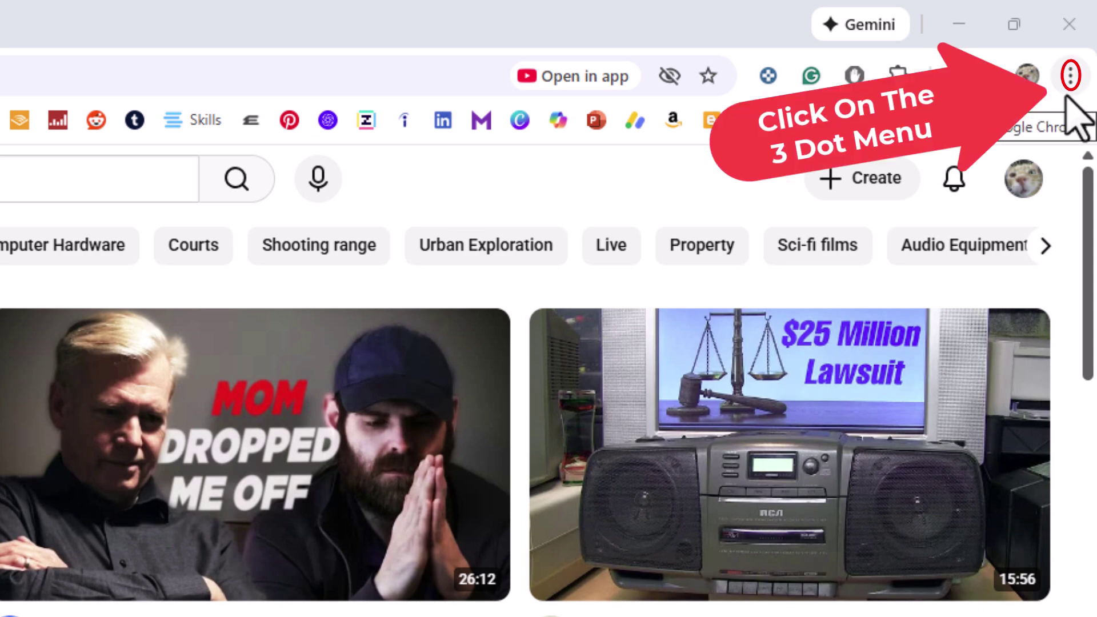
Go to Chrome's Appearance settings via the main menu's Settings page
click(1071, 76)
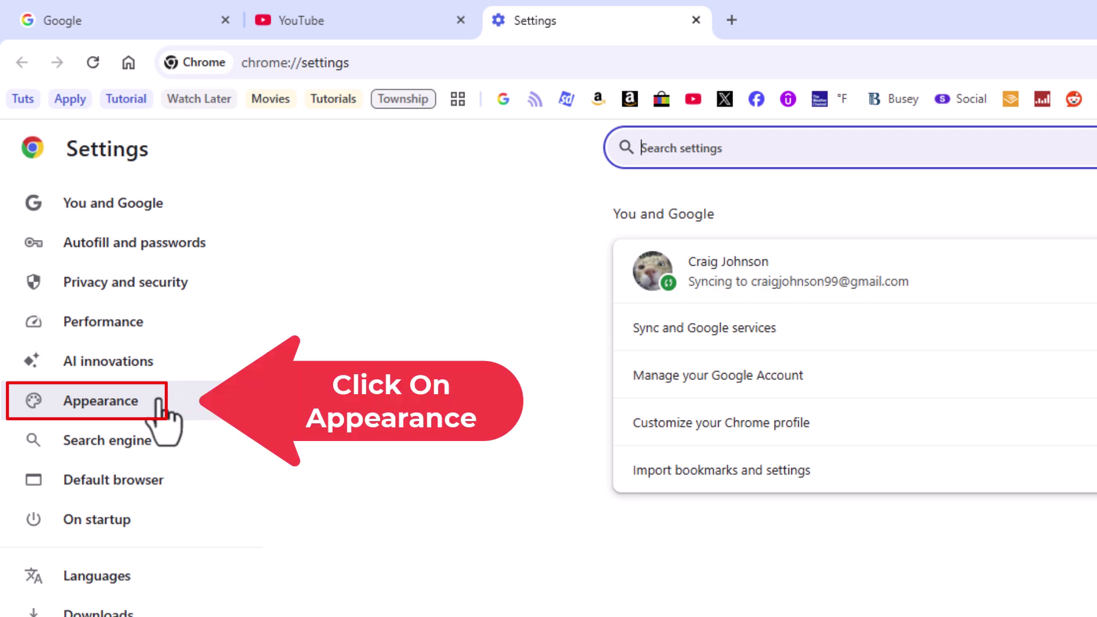
click(159, 410)
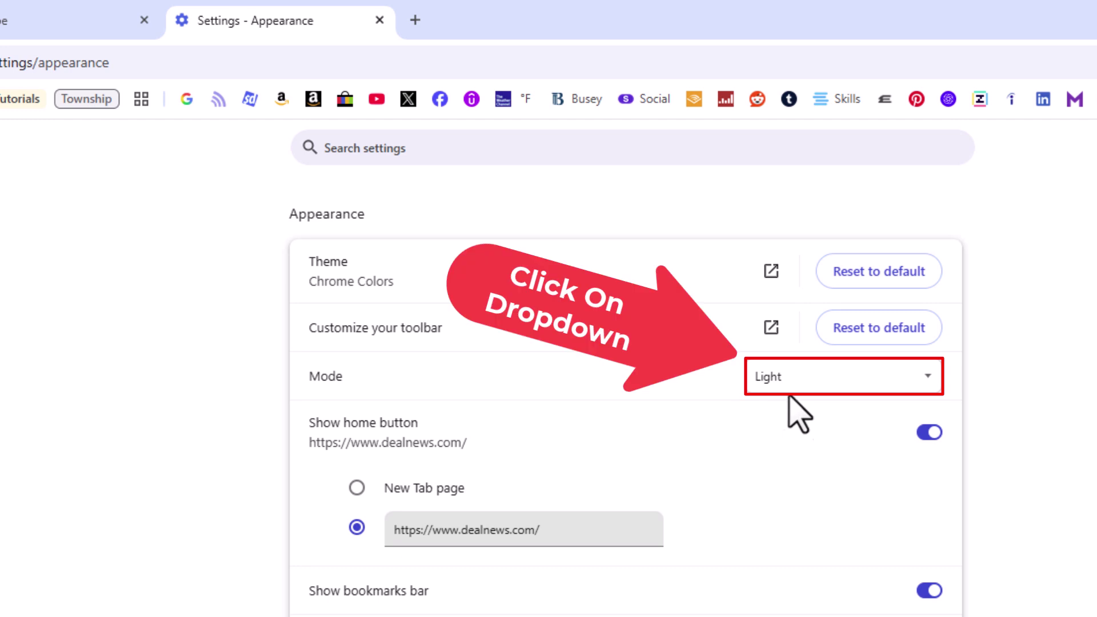
Change Chrome's Appearance Mode dropdown from Light to Dark
click(896, 377)
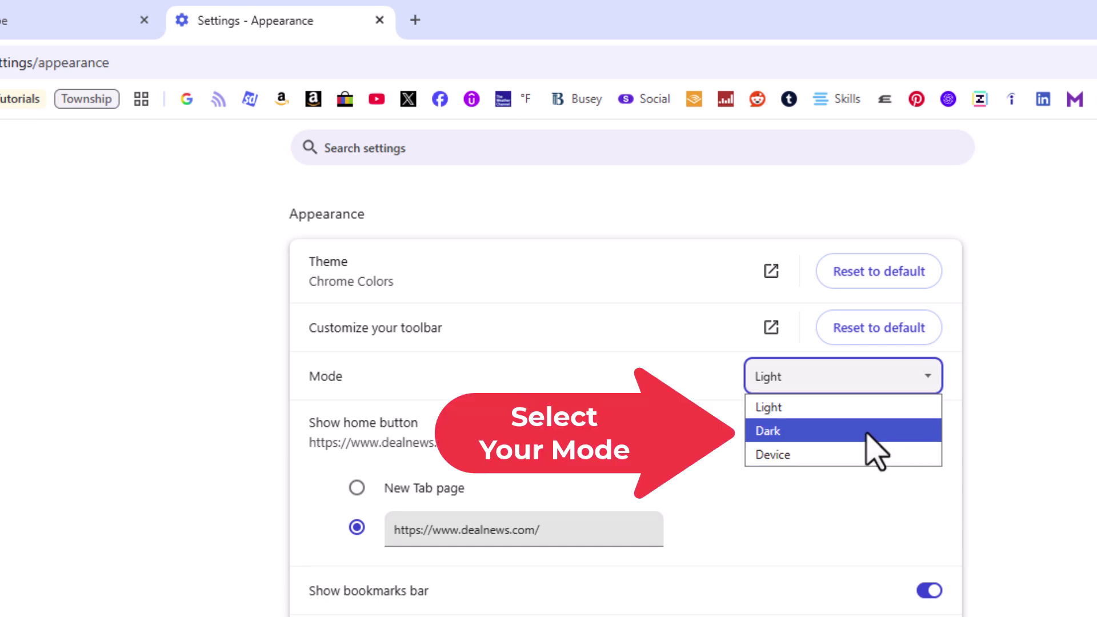
click(868, 433)
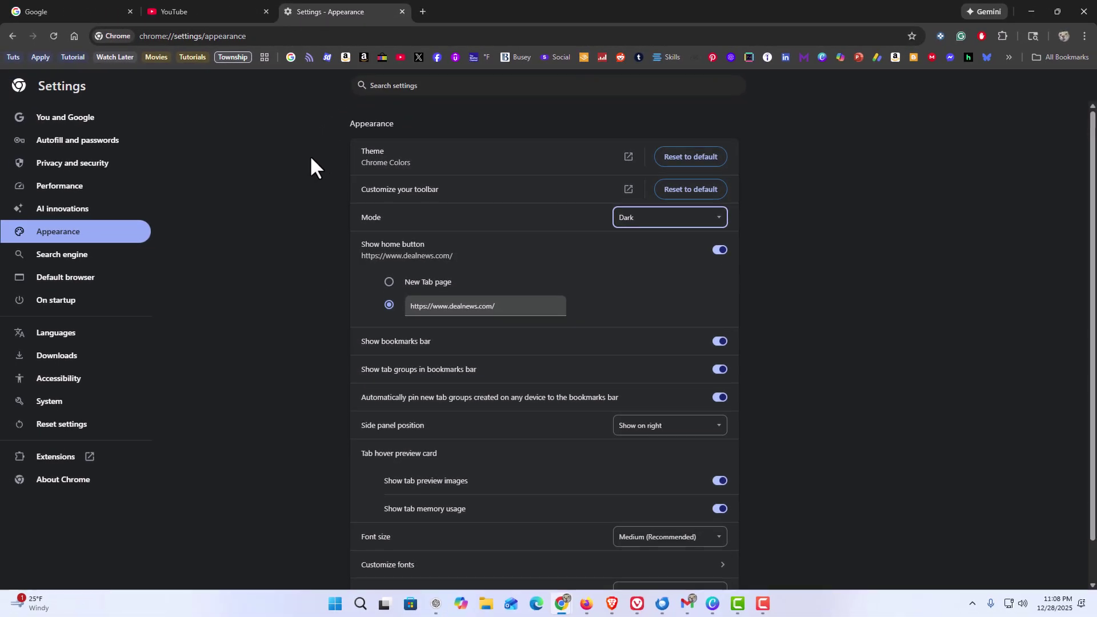
Reload the YouTube tab to show its dark styling, then reload the Google homepage tab
click(199, 10)
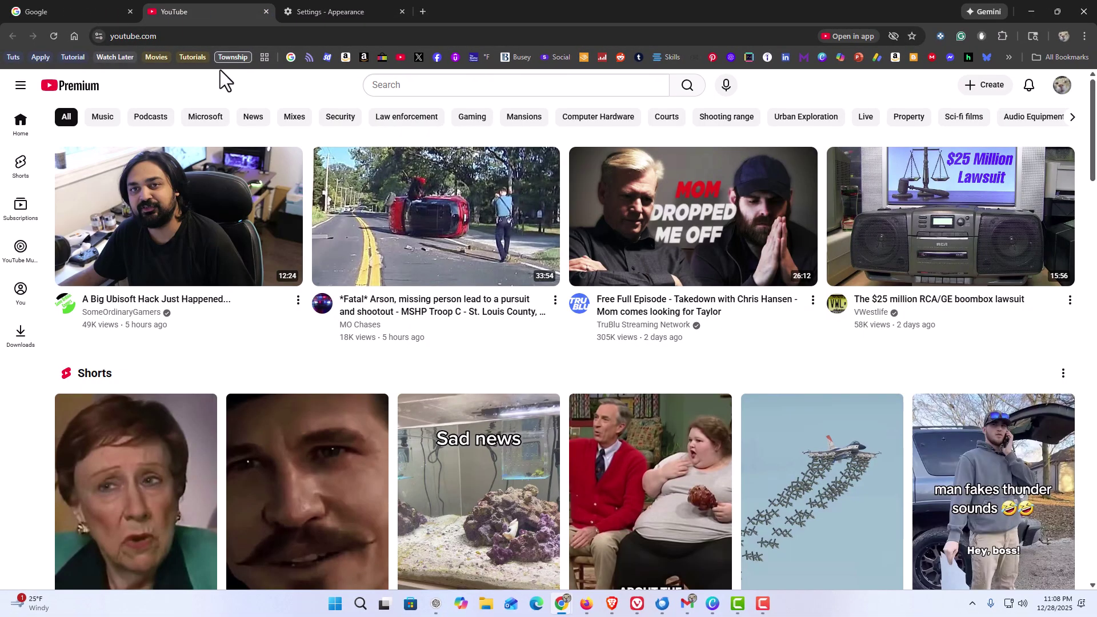
click(53, 38)
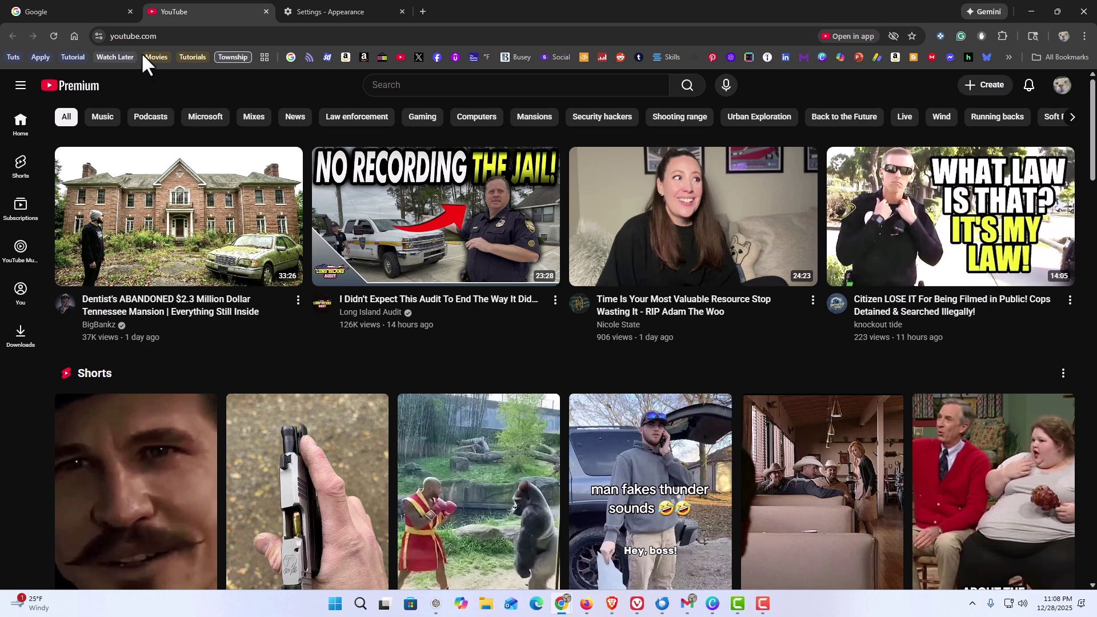
click(97, 14)
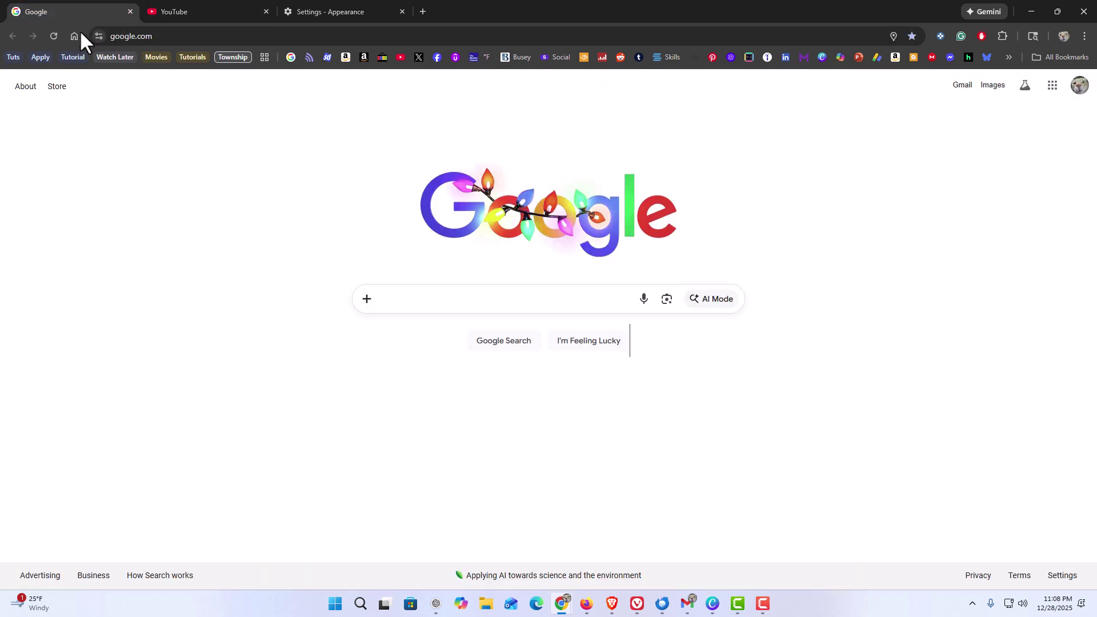
click(54, 35)
Switch on Dark theme from the Google homepage footer's Settings menu
click(1060, 575)
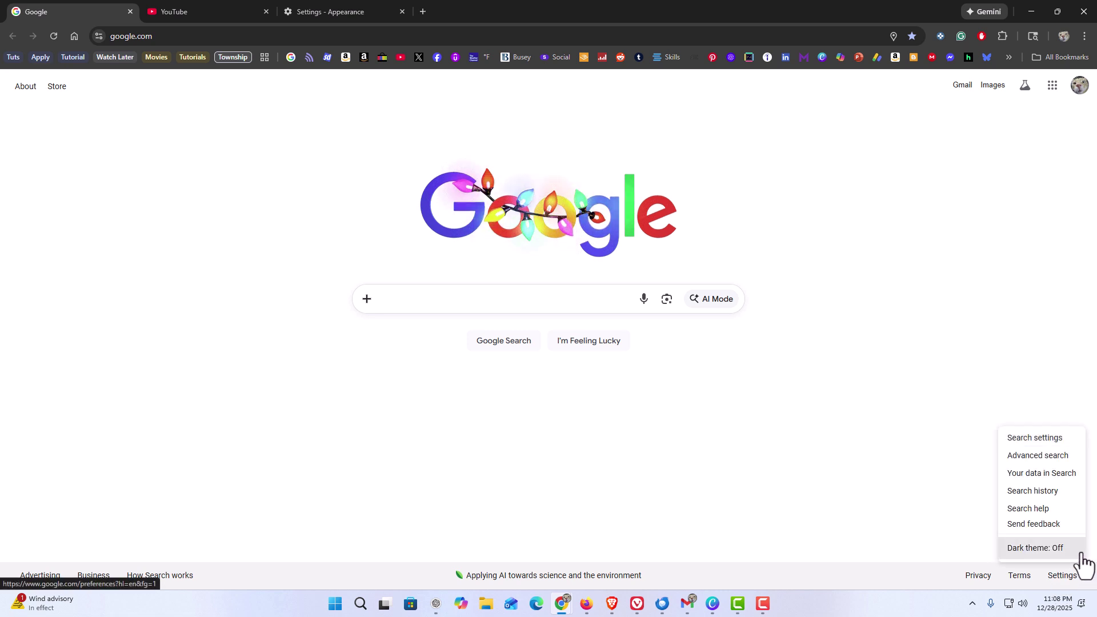
click(1071, 548)
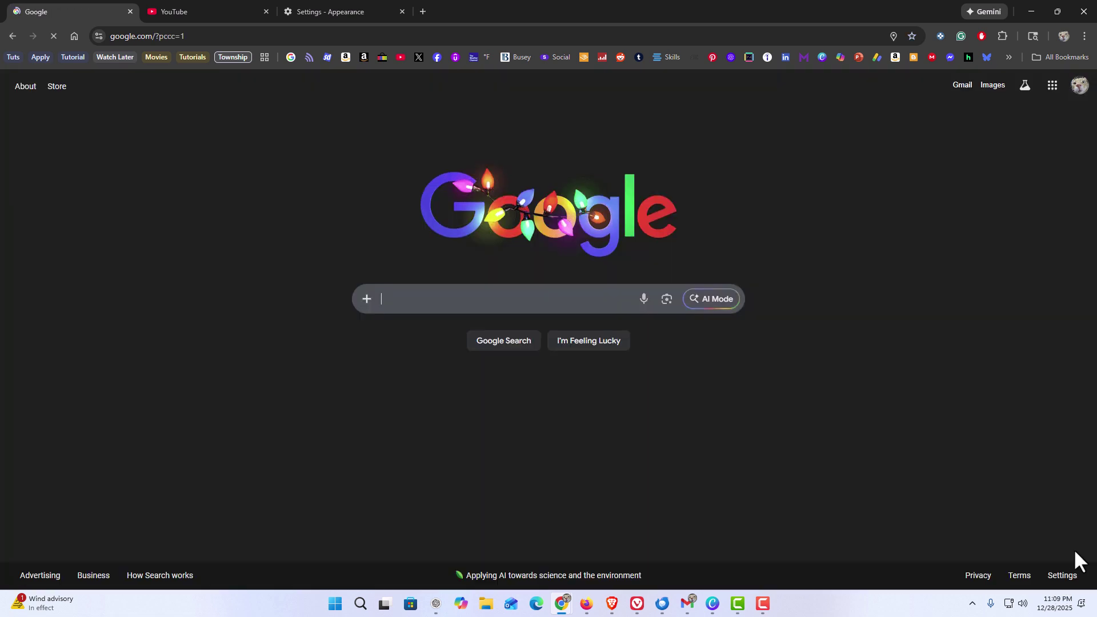